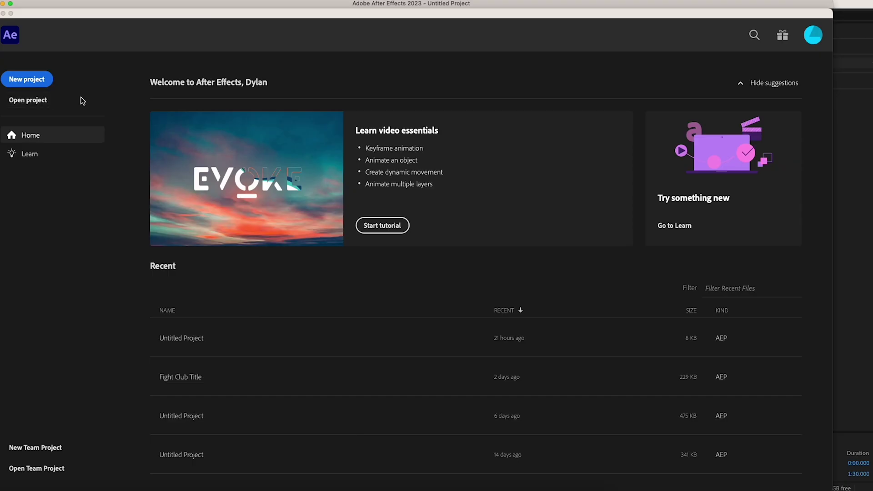
Create a new project with Comp 1: HD 1920×1080, 24 fps, 30 seconds, black background
{"action": "left_click", "coordinate": [48, 84]}
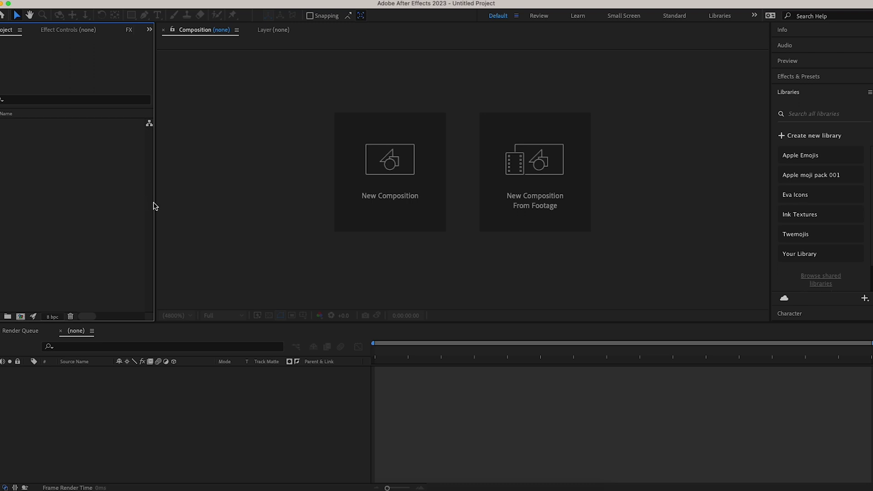
{"action": "left_click_drag", "start_coordinate": [155, 205], "coordinate": [210, 203]}
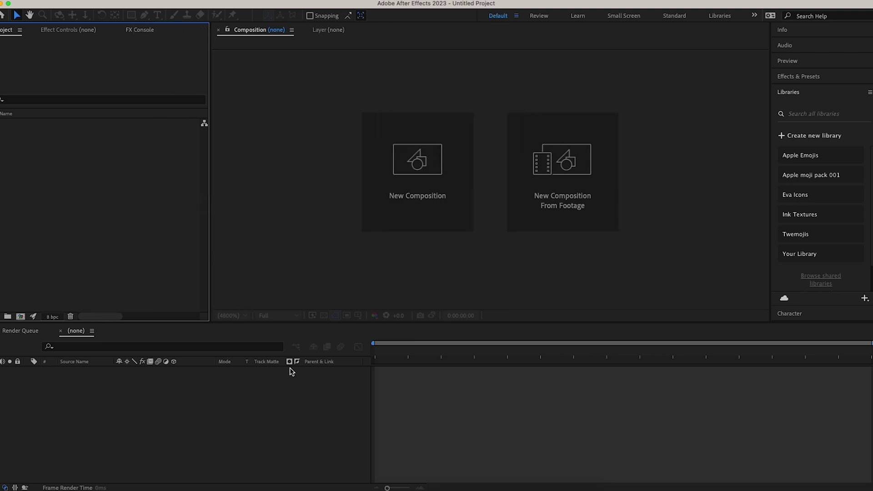
{"action": "left_click", "coordinate": [400, 201]}
{"action": "left_click_drag", "start_coordinate": [111, 91], "coordinate": [337, 103]}
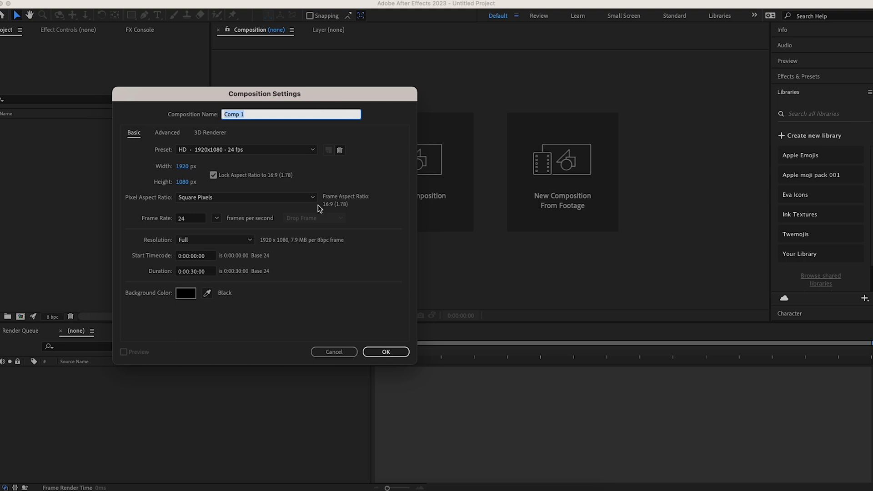
{"action": "left_click", "coordinate": [382, 352]}
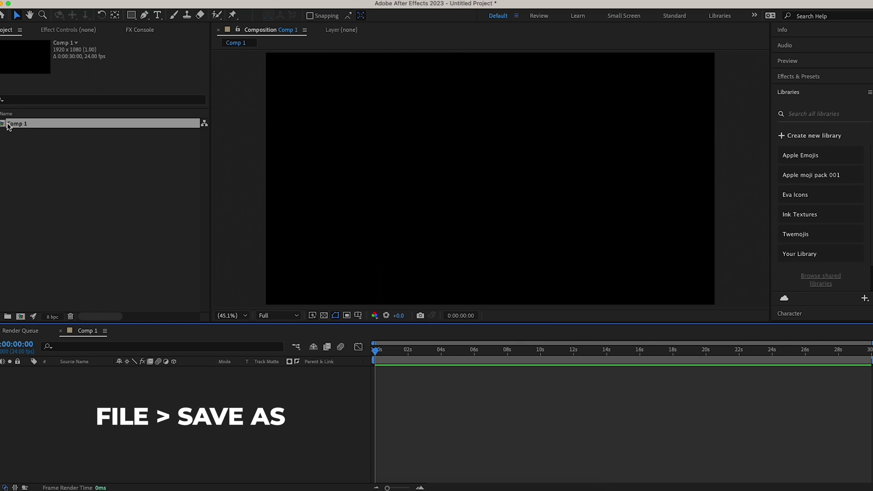
{"action": "key", "text": "super+shift+s"}
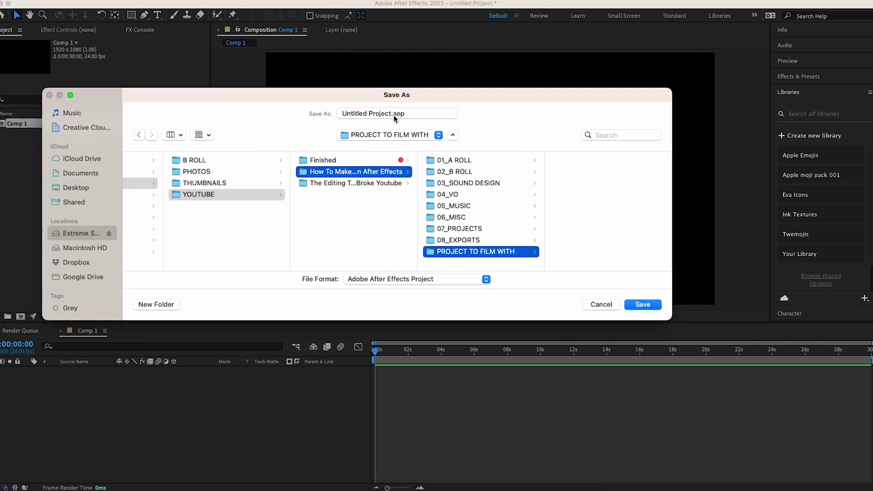
Save the project as Background.aep inside the PROJECT TO FILM WITH folder
{"action": "left_click_drag", "start_coordinate": [391, 114], "coordinate": [339, 113]}
{"action": "type", "text": "Background"}
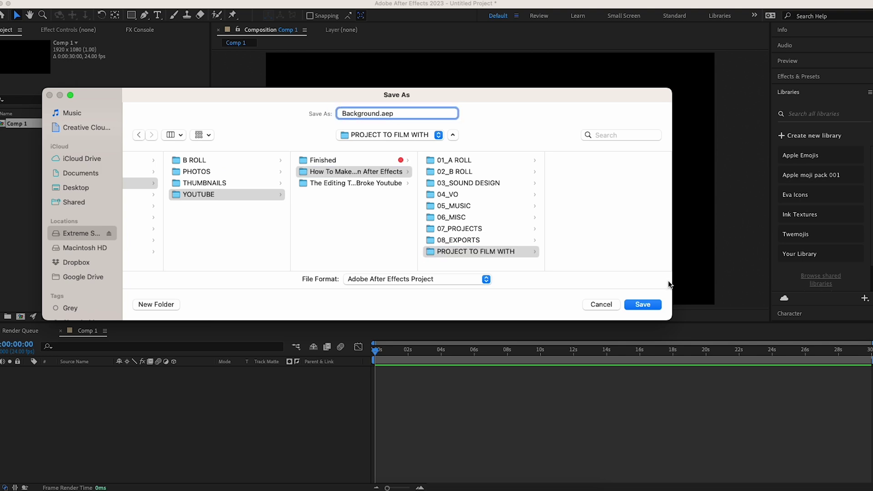
{"action": "left_click", "coordinate": [642, 305]}
Start a new solid layer from the timeline's context menu
{"action": "right_click", "coordinate": [216, 347]}
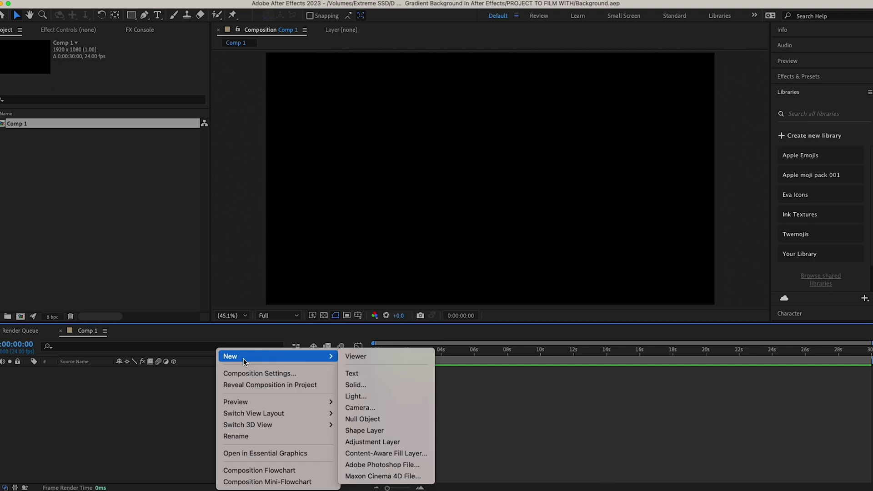
{"action": "left_click", "coordinate": [204, 393]}
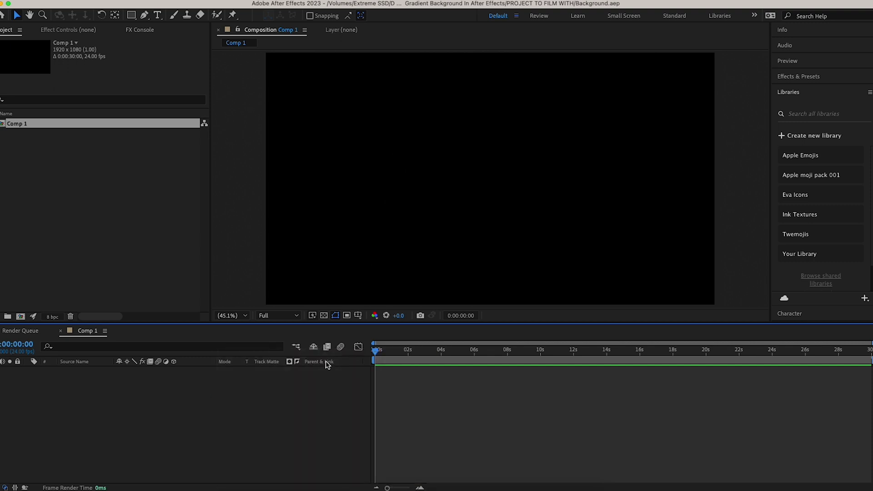
{"action": "right_click", "coordinate": [201, 402]}
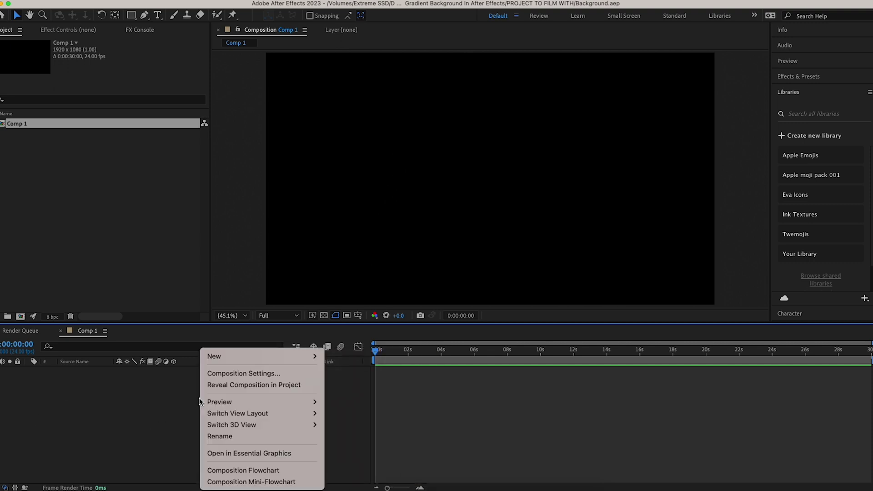
{"action": "mouse_move", "coordinate": [218, 356]}
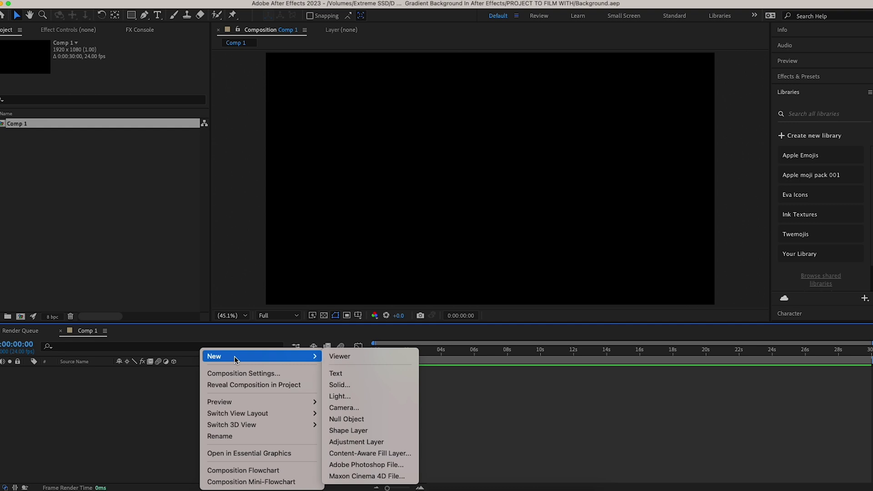
{"action": "left_click", "coordinate": [372, 384]}
{"action": "left_click_drag", "start_coordinate": [218, 143], "coordinate": [242, 132]}
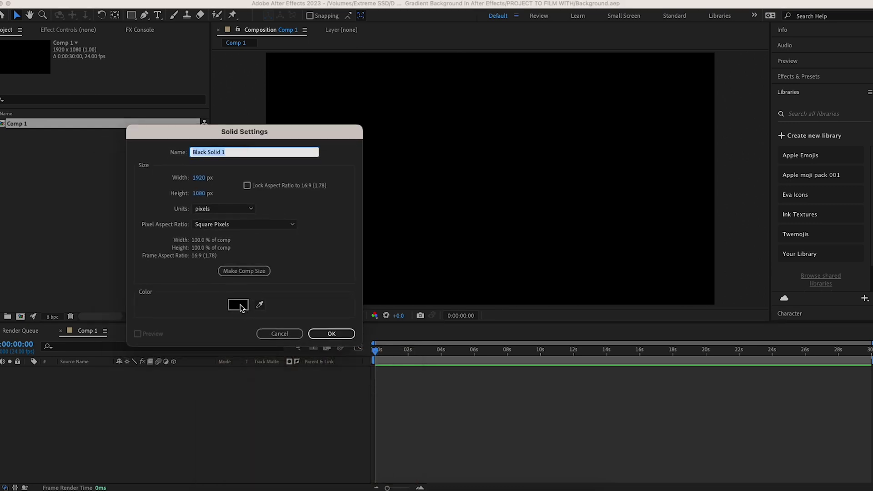
Make the solid pure black, name it Background, and add it to the comp
{"action": "left_click", "coordinate": [238, 306]}
{"action": "left_click_drag", "start_coordinate": [12, 322], "coordinate": [149, 445]}
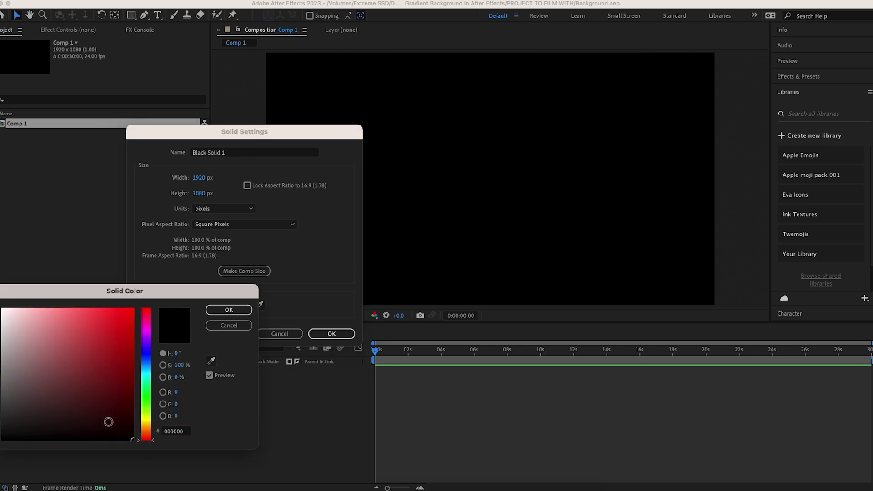
{"action": "left_click", "coordinate": [229, 309]}
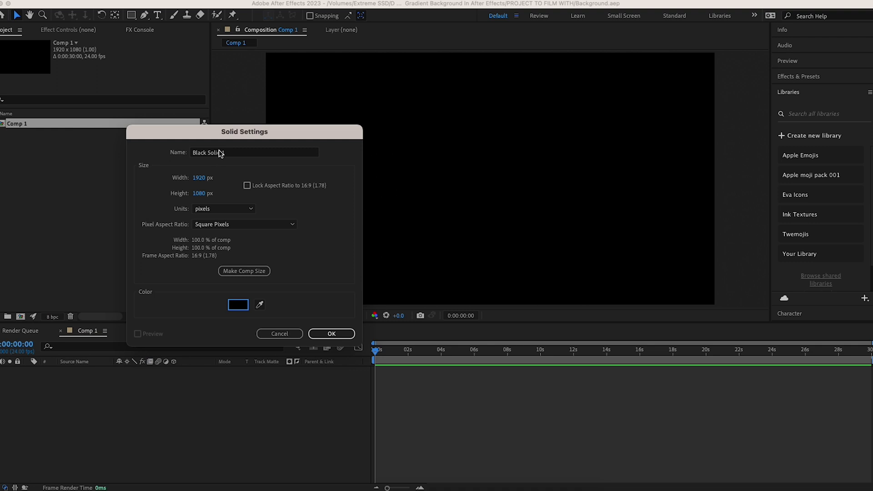
{"action": "type", "text": "Ba"}
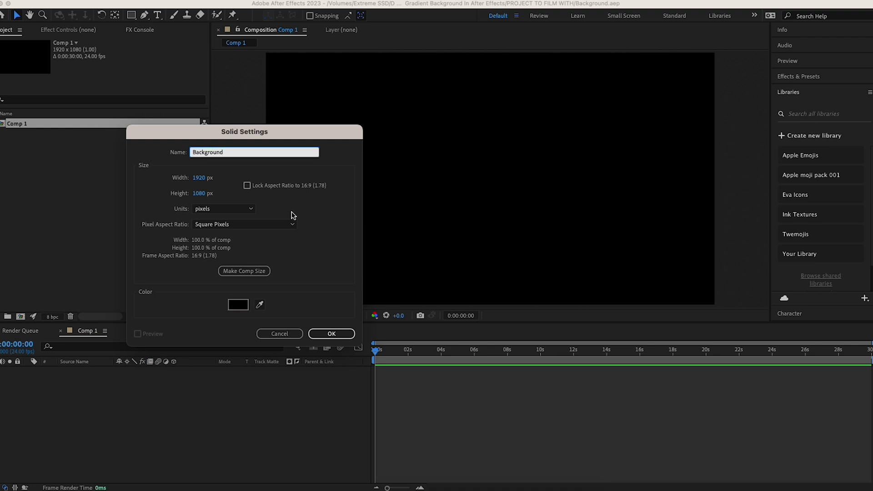
{"action": "left_click", "coordinate": [326, 335]}
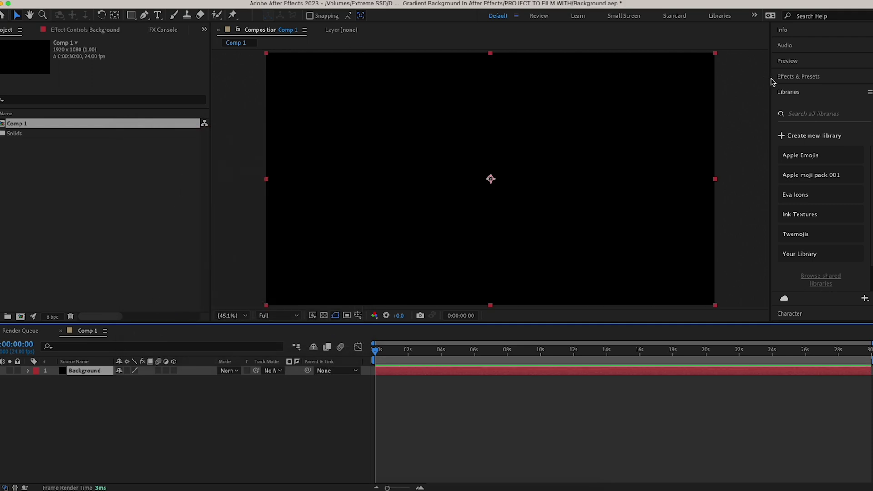
Search Effects & Presets for 'gradient' and apply 4-Color Gradient to the Background layer
{"action": "left_click_drag", "start_coordinate": [769, 81], "coordinate": [703, 81]}
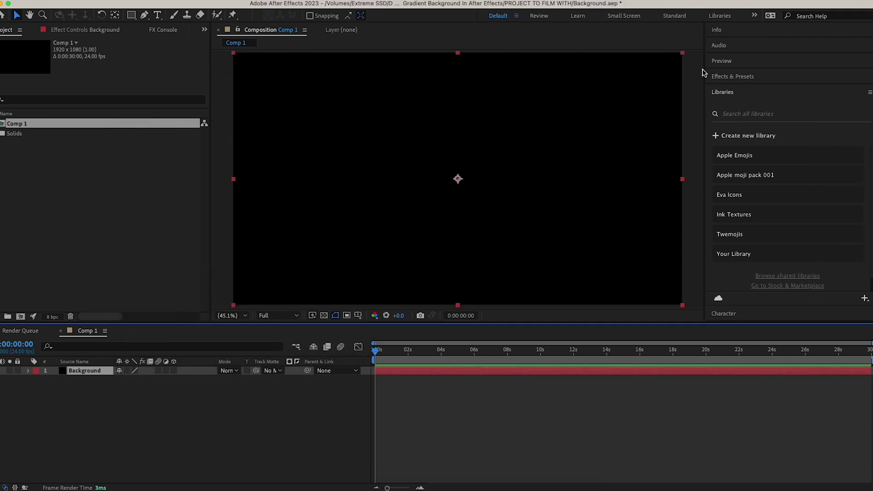
{"action": "left_click", "coordinate": [738, 78]}
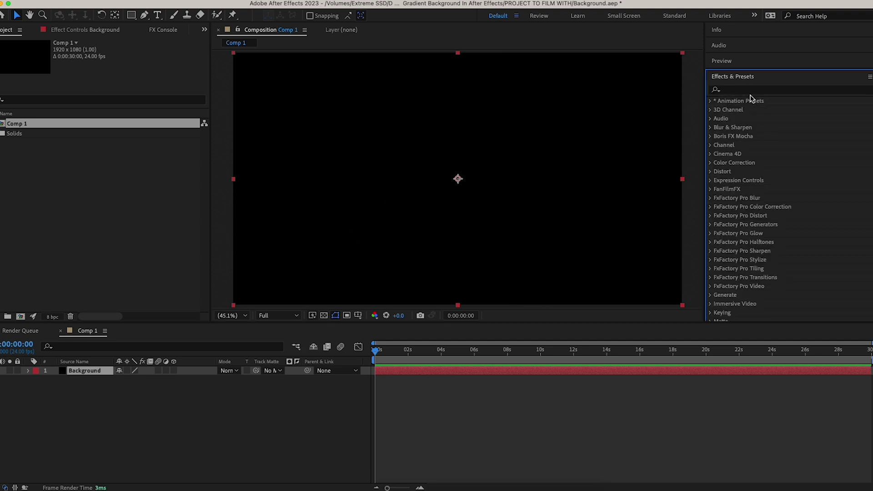
{"action": "left_click", "coordinate": [750, 90]}
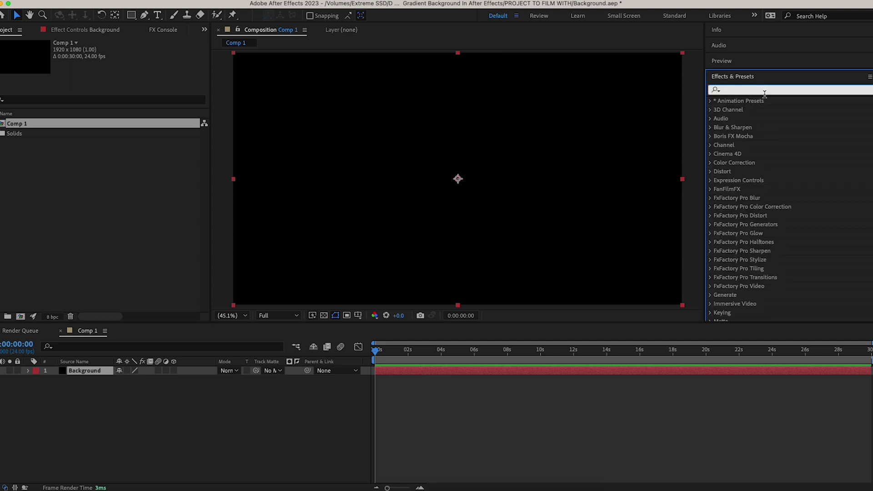
{"action": "type", "text": "gradient"}
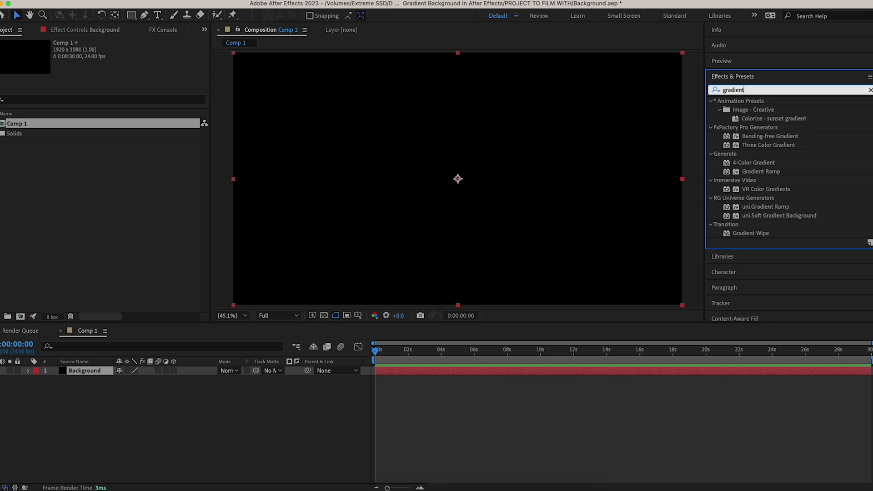
{"action": "left_click", "coordinate": [753, 163]}
{"action": "left_click_drag", "start_coordinate": [753, 162], "coordinate": [87, 377]}
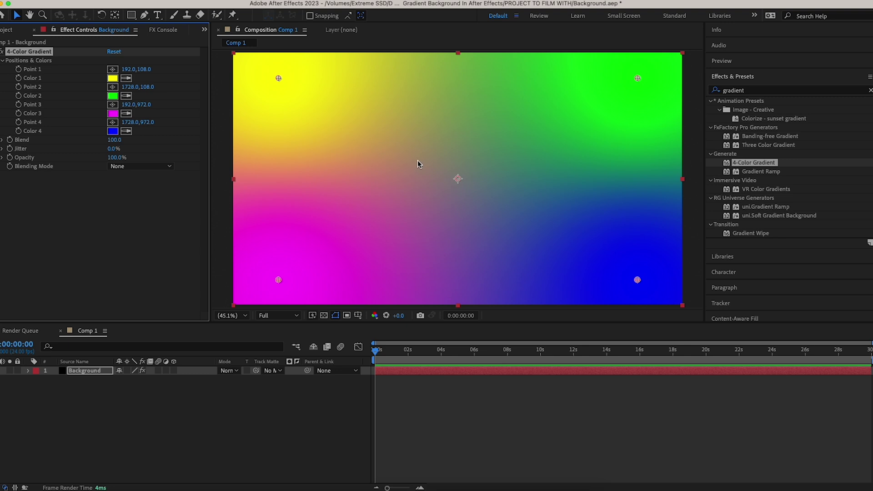
Drag gradient Point 1 to 280.7,207.8 and Point 2 to 1672.6,201.1
{"action": "left_click", "coordinate": [278, 82]}
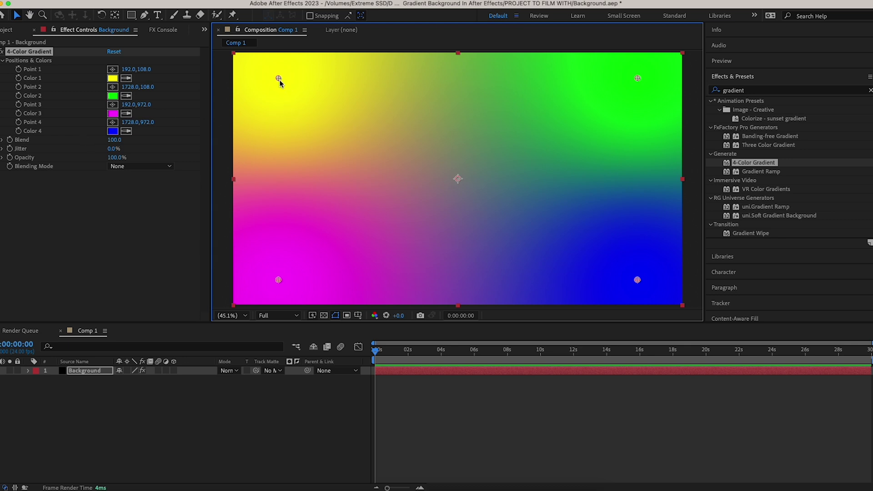
{"action": "left_click_drag", "start_coordinate": [279, 80], "coordinate": [300, 102]}
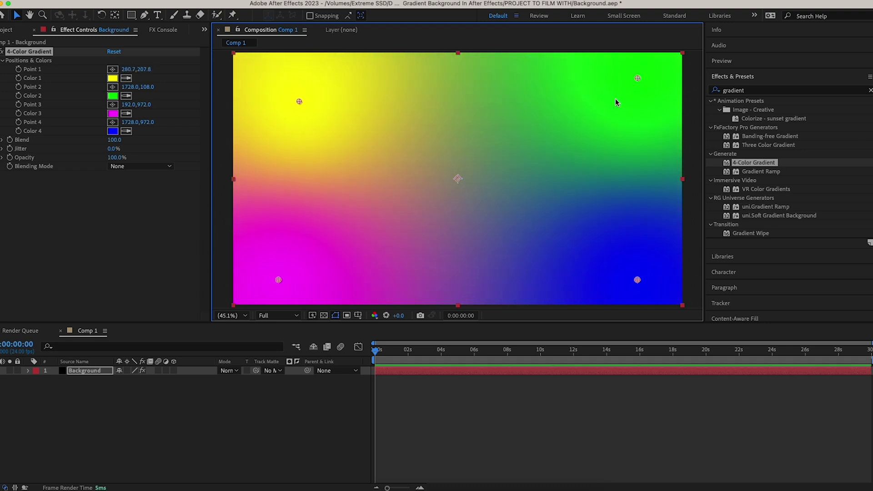
{"action": "left_click_drag", "start_coordinate": [637, 78], "coordinate": [623, 104]}
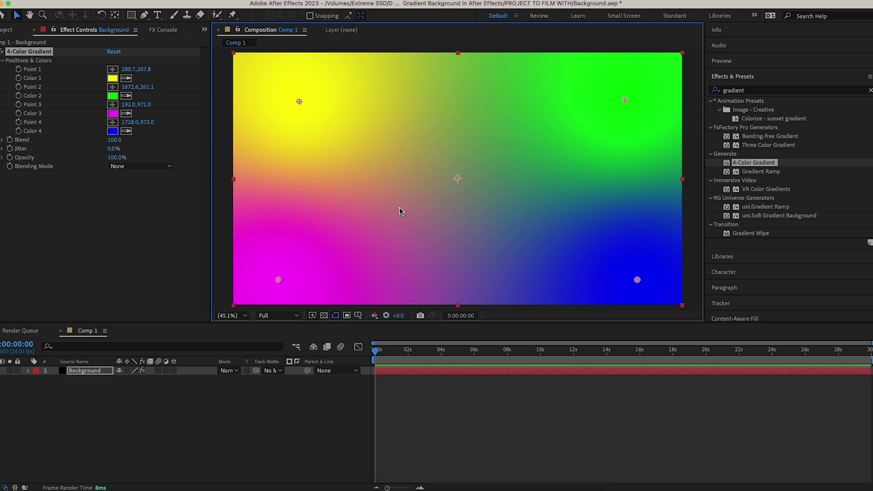
{"action": "left_click", "coordinate": [113, 78]}
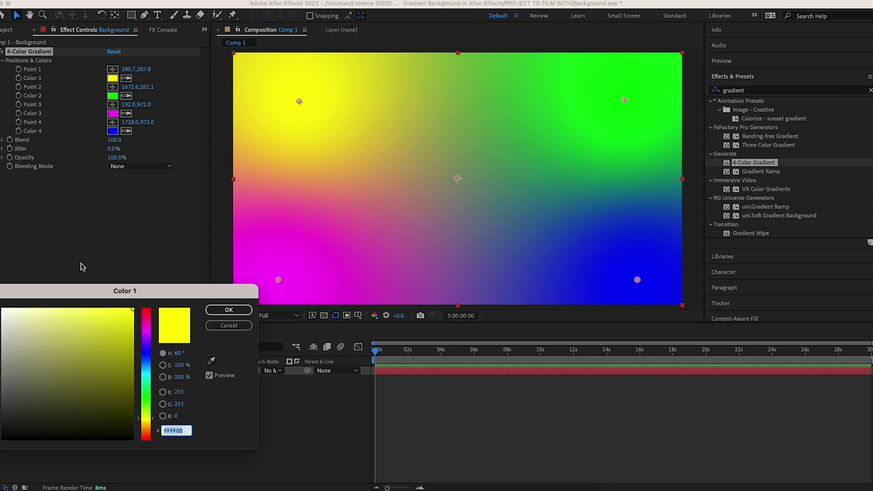
Set Color 1 to golden yellow F7E302 and Color 2 to blue
{"action": "mouse_move", "coordinate": [122, 324]}
{"action": "left_mouse_down"}
{"action": "mouse_move", "coordinate": [115, 340]}
{"action": "mouse_move", "coordinate": [134, 350]}
{"action": "mouse_move", "coordinate": [132, 332]}
{"action": "left_mouse_up"}
{"action": "mouse_move", "coordinate": [149, 400]}
{"action": "left_mouse_down"}
{"action": "mouse_move", "coordinate": [149, 423]}
{"action": "mouse_move", "coordinate": [132, 313]}
{"action": "left_mouse_up"}
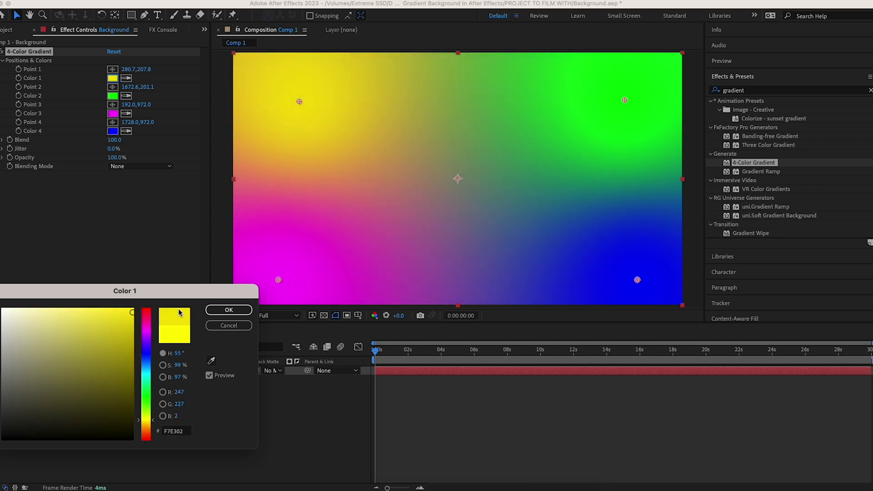
{"action": "left_click", "coordinate": [215, 312]}
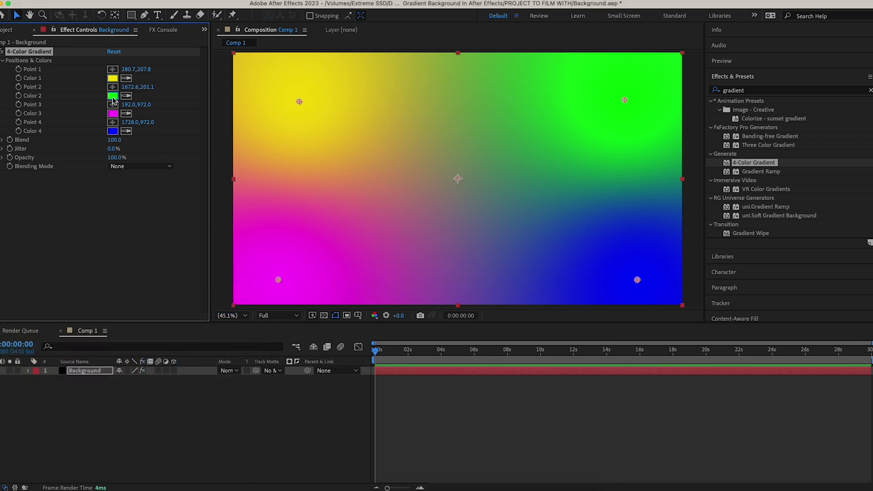
{"action": "left_click", "coordinate": [112, 95]}
{"action": "left_click_drag", "start_coordinate": [145, 371], "coordinate": [129, 312]}
{"action": "left_click", "coordinate": [236, 310]}
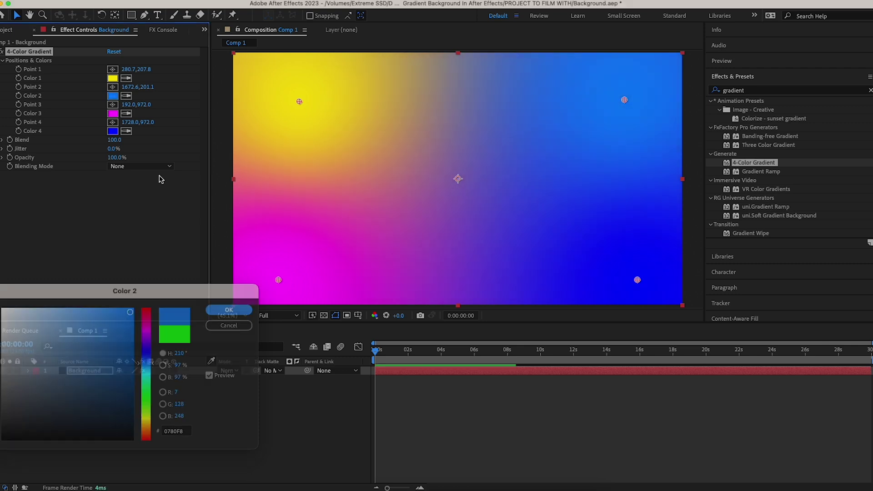
Change Color 3 to dark red and Color 4 to purple
{"action": "left_click", "coordinate": [114, 113]}
{"action": "mouse_move", "coordinate": [144, 354]}
{"action": "left_mouse_down"}
{"action": "mouse_move", "coordinate": [151, 307]}
{"action": "mouse_move", "coordinate": [128, 336]}
{"action": "mouse_move", "coordinate": [132, 358]}
{"action": "left_mouse_up"}
{"action": "left_click", "coordinate": [228, 310]}
{"action": "left_click", "coordinate": [113, 131]}
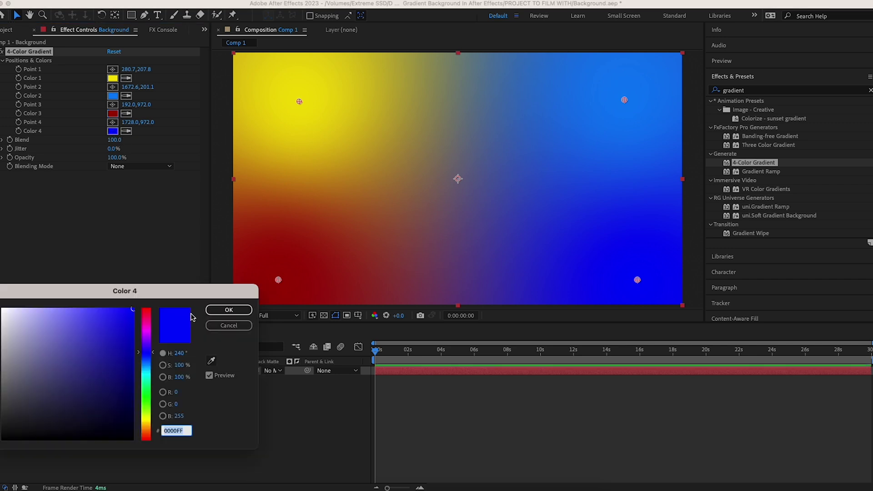
{"action": "left_click_drag", "start_coordinate": [147, 417], "coordinate": [149, 341]}
{"action": "left_click_drag", "start_coordinate": [133, 308], "coordinate": [133, 308]}
{"action": "key", "text": "Return"}
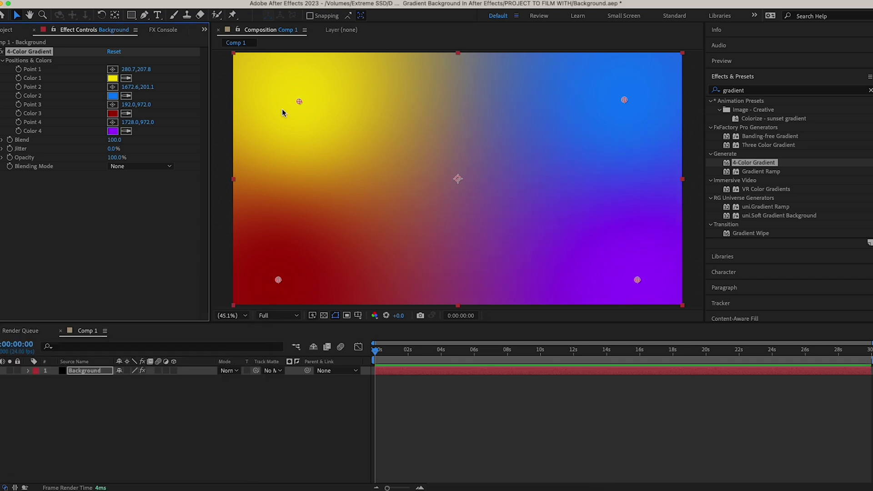
Pull gradient Points 1, 2 and 4 further toward the frame centre
{"action": "left_click_drag", "start_coordinate": [299, 104], "coordinate": [337, 113]}
{"action": "left_click_drag", "start_coordinate": [626, 102], "coordinate": [606, 115]}
{"action": "left_click_drag", "start_coordinate": [638, 281], "coordinate": [583, 238]}
Move Point 3 inward from the bottom-left and set the gradient Blend to 115.0
{"action": "left_click_drag", "start_coordinate": [278, 279], "coordinate": [305, 256]}
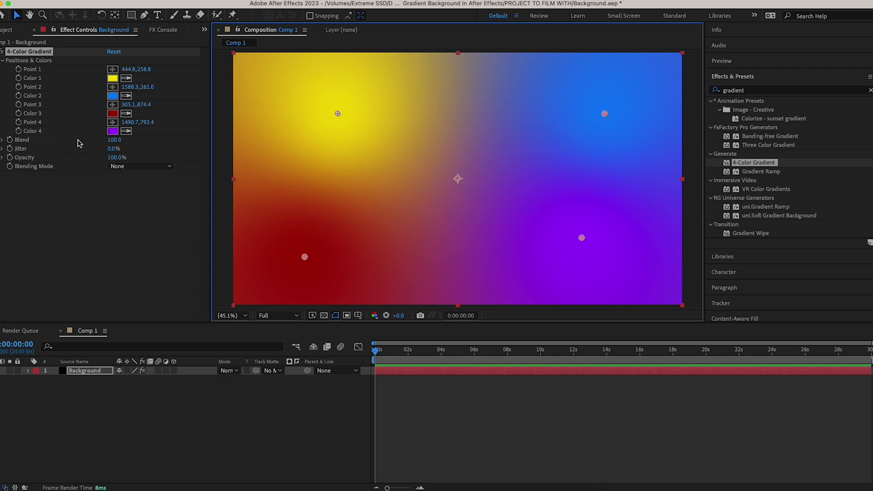
{"action": "left_click_drag", "start_coordinate": [112, 140], "coordinate": [168, 142]}
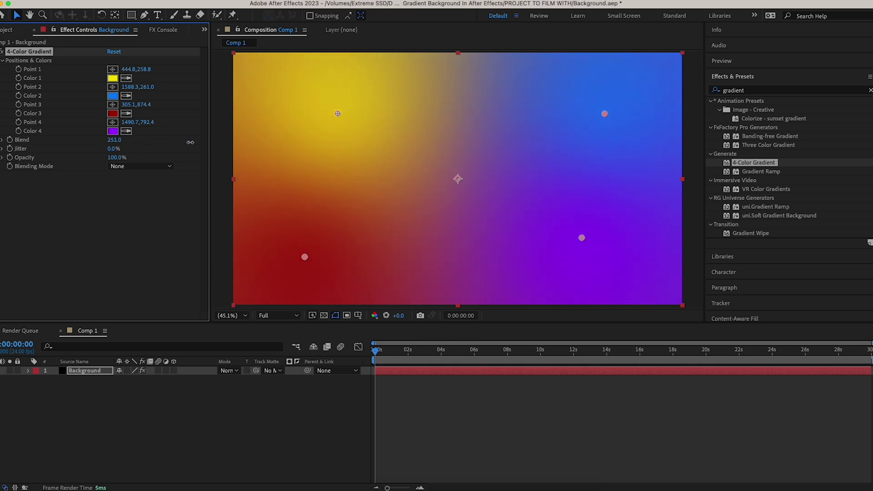
{"action": "left_click_drag", "start_coordinate": [114, 140], "coordinate": [50, 155]}
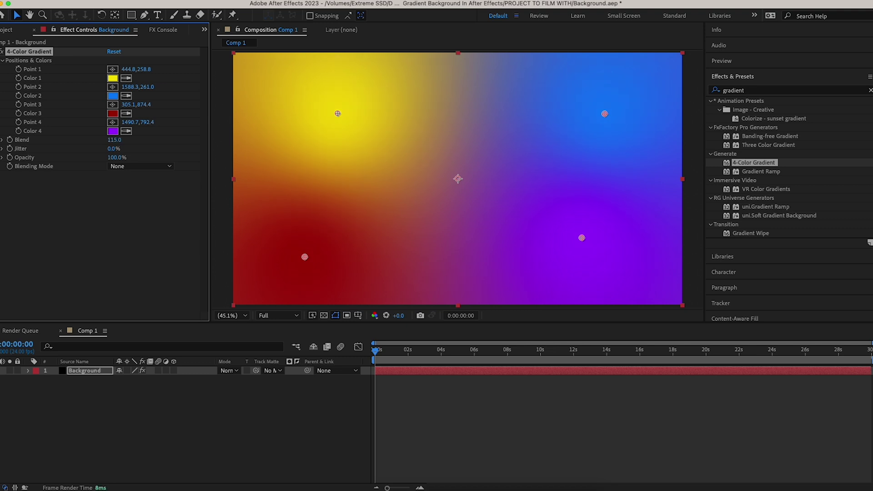
{"action": "left_click_drag", "start_coordinate": [113, 139], "coordinate": [19, 147]}
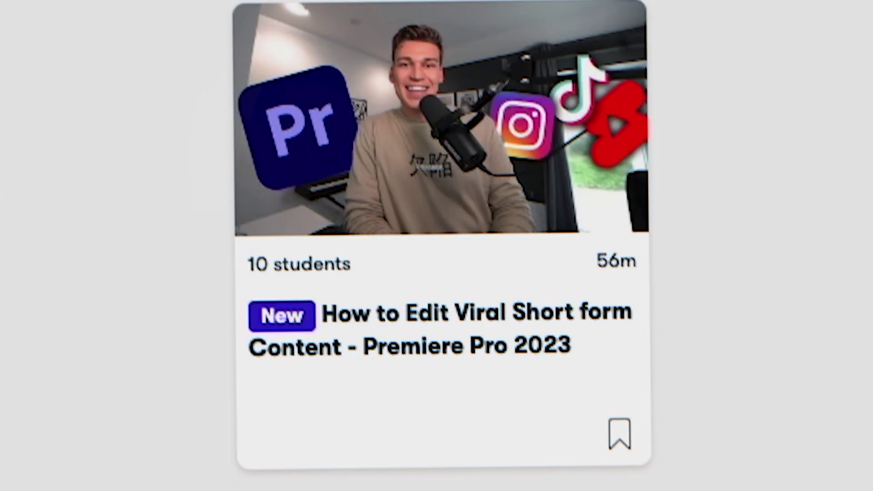
{"action": "left_click", "coordinate": [436, 344]}
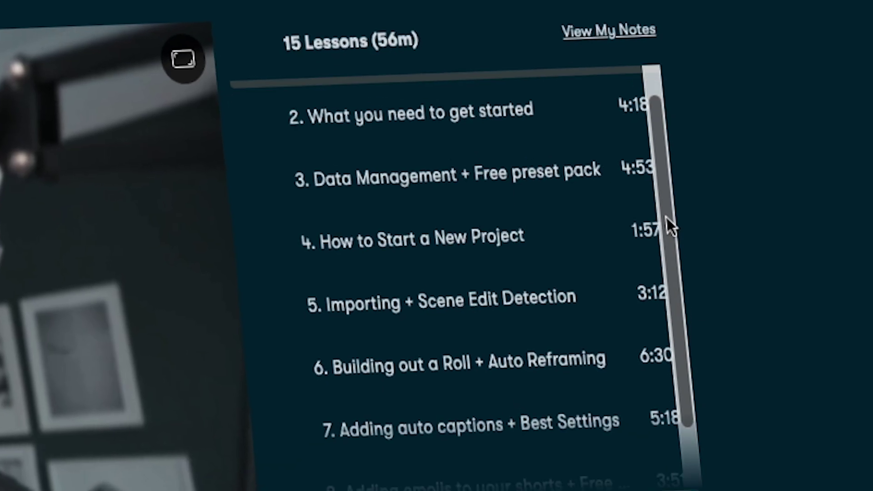
{"action": "scroll", "coordinate": [666, 218], "scroll_direction": "down", "scroll_amount": 2}
{"action": "left_click_drag", "start_coordinate": [672, 241], "coordinate": [754, 453]}
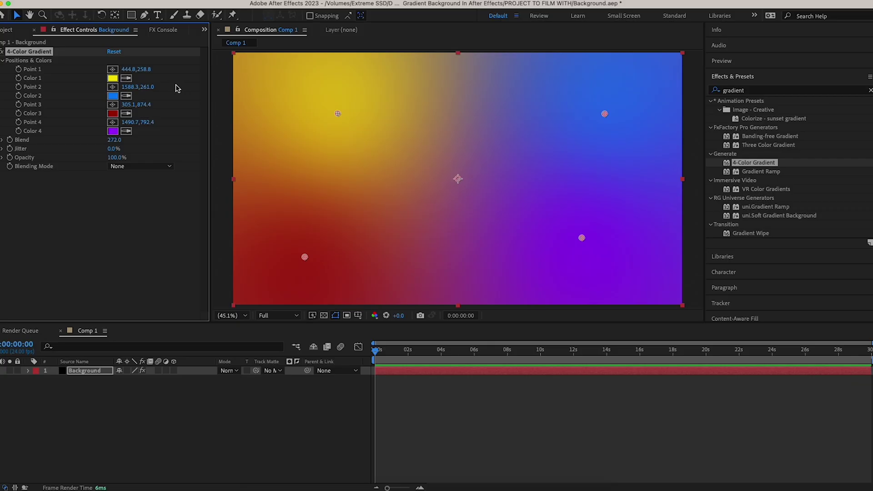
Nudge the yellow point up-left and add 0:00:00 position keyframes for Points 1–4
{"action": "left_click_drag", "start_coordinate": [337, 114], "coordinate": [320, 102]}
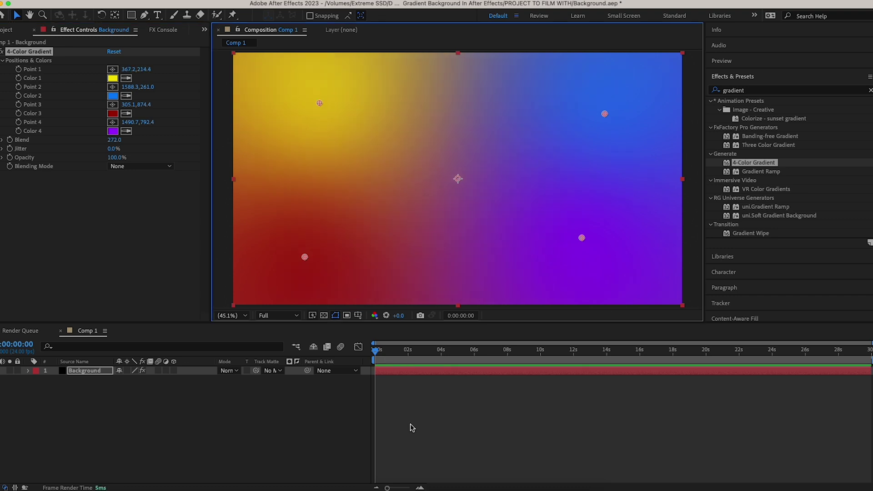
{"action": "mouse_move", "coordinate": [378, 351]}
{"action": "left_mouse_down"}
{"action": "mouse_move", "coordinate": [446, 358]}
{"action": "mouse_move", "coordinate": [368, 363]}
{"action": "left_mouse_up"}
{"action": "left_click", "coordinate": [65, 75]}
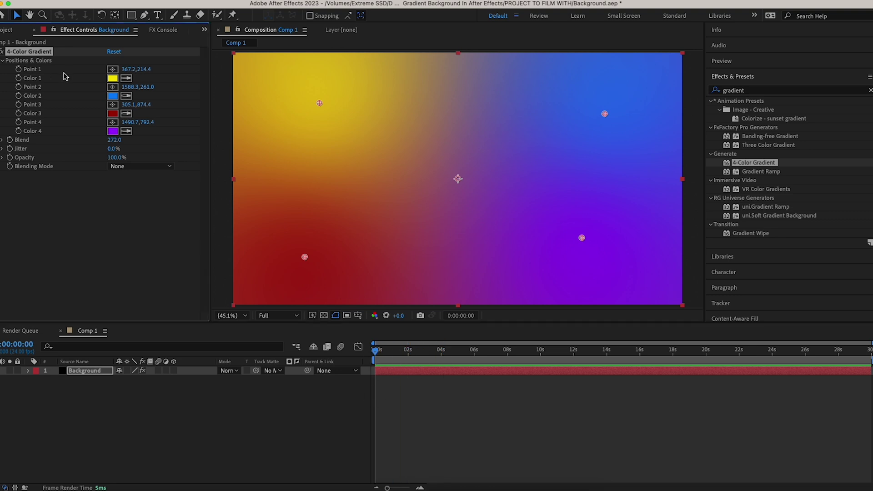
{"action": "left_click", "coordinate": [18, 70]}
{"action": "left_click", "coordinate": [18, 123]}
{"action": "left_click", "coordinate": [443, 350]}
At about 0:00:05:23, reposition the four points: red top-left, yellow centre, blue right, purple bottom-left
{"action": "left_click_drag", "start_coordinate": [444, 357], "coordinate": [374, 354]}
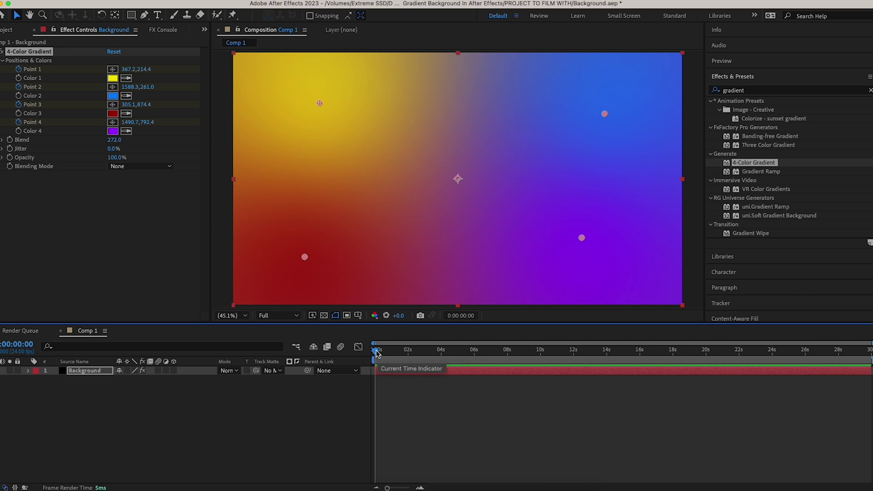
{"action": "left_click_drag", "start_coordinate": [375, 353], "coordinate": [474, 359]}
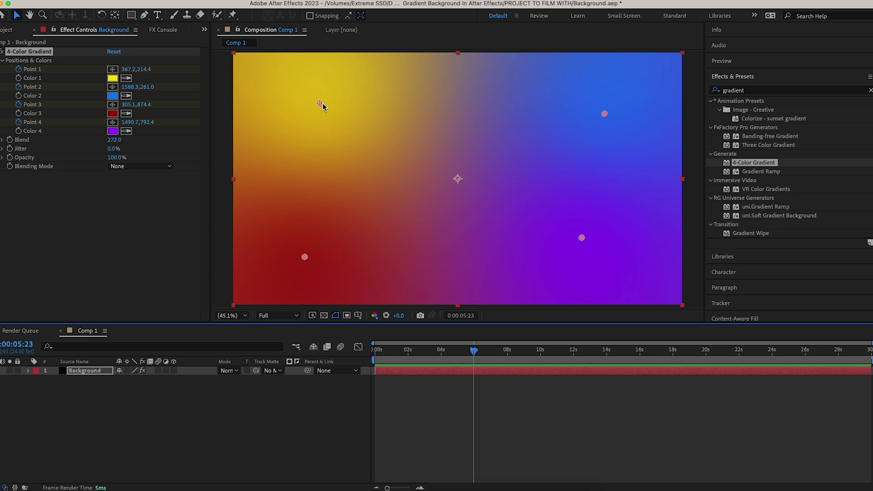
{"action": "left_click_drag", "start_coordinate": [320, 103], "coordinate": [514, 187]}
{"action": "left_click_drag", "start_coordinate": [305, 257], "coordinate": [327, 61]}
{"action": "left_click_drag", "start_coordinate": [581, 238], "coordinate": [337, 274]}
{"action": "left_click_drag", "start_coordinate": [604, 114], "coordinate": [631, 231]}
{"action": "left_click_drag", "start_coordinate": [508, 183], "coordinate": [550, 185]}
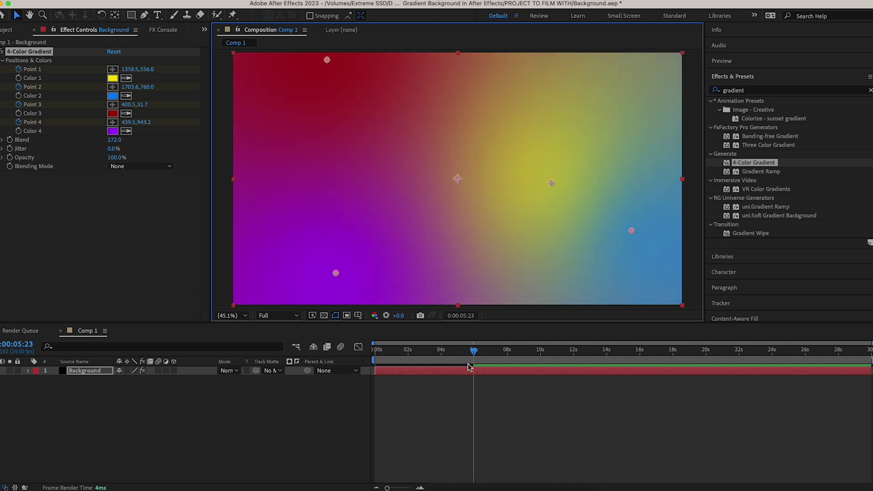
Return toward the start and preview the gradient animation
{"action": "left_click_drag", "start_coordinate": [473, 351], "coordinate": [368, 359]}
{"action": "key", "text": "space"}
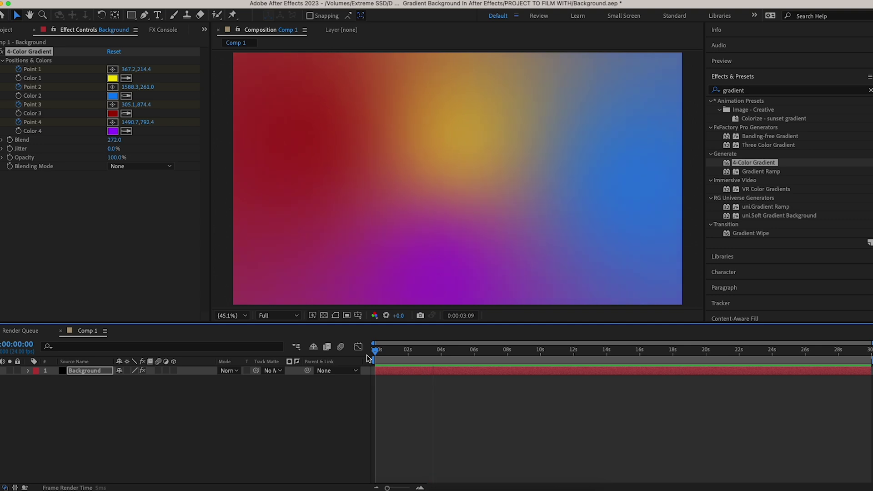
{"action": "key", "text": "space"}
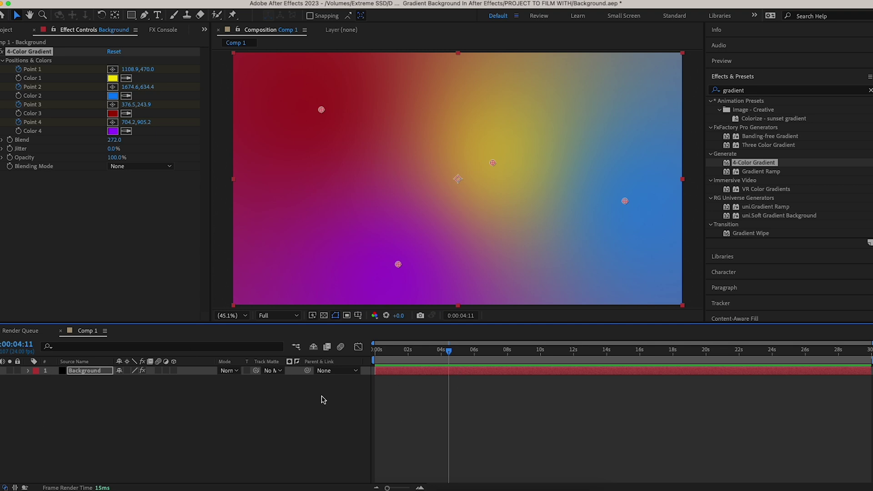
Expand Background > Effects > 4-Color Gradient > Positions & Colors to show the point keyframes
{"action": "left_click", "coordinate": [29, 371]}
{"action": "left_click", "coordinate": [37, 380]}
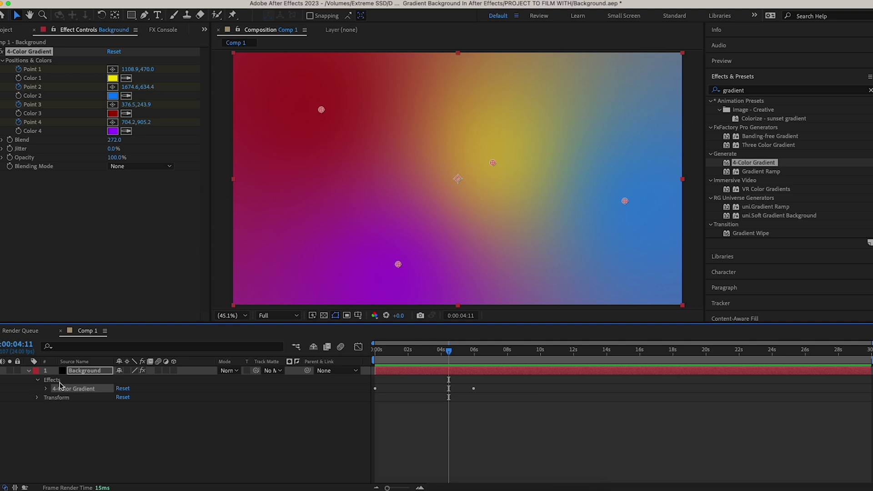
{"action": "left_click", "coordinate": [46, 389]}
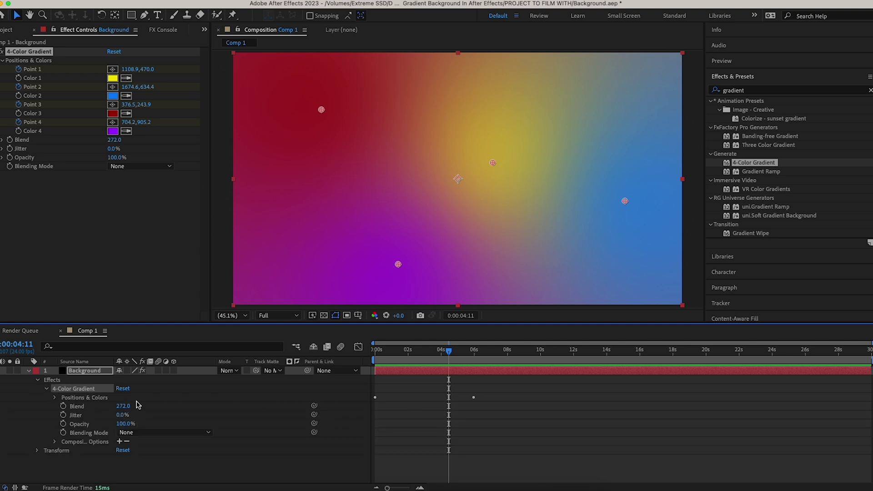
{"action": "left_click", "coordinate": [117, 402]}
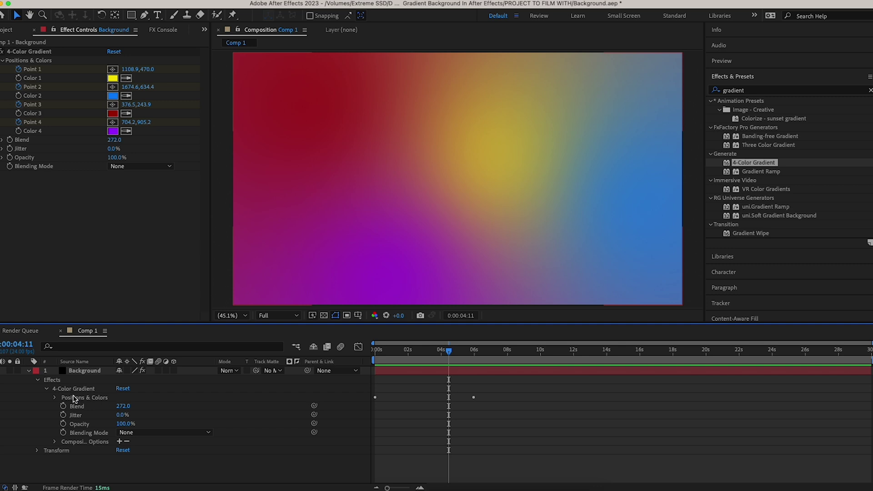
{"action": "left_click", "coordinate": [56, 398]}
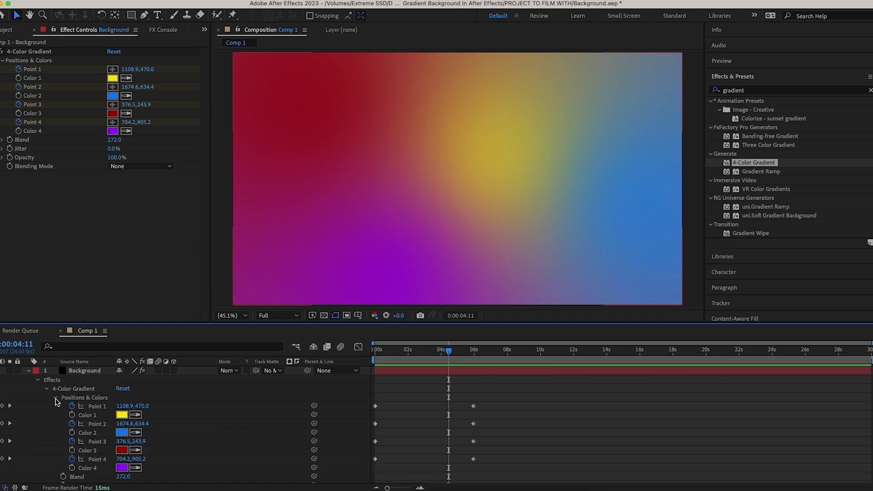
{"action": "scroll", "coordinate": [486, 447], "scroll_direction": "down", "scroll_amount": 1}
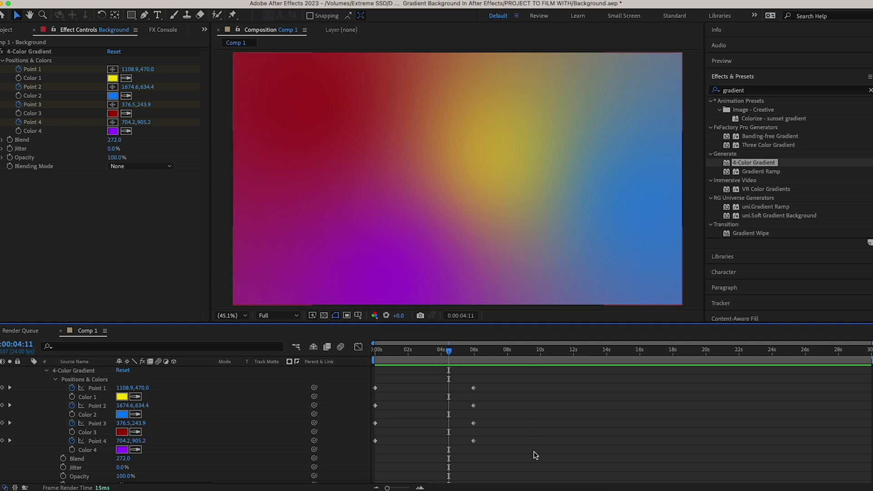
Apply Easy Ease to all eight gradient point keyframes and return the playhead to frame 0
{"action": "left_click_drag", "start_coordinate": [537, 462], "coordinate": [370, 375]}
{"action": "right_click", "coordinate": [458, 408]}
{"action": "key", "text": "Escape"}
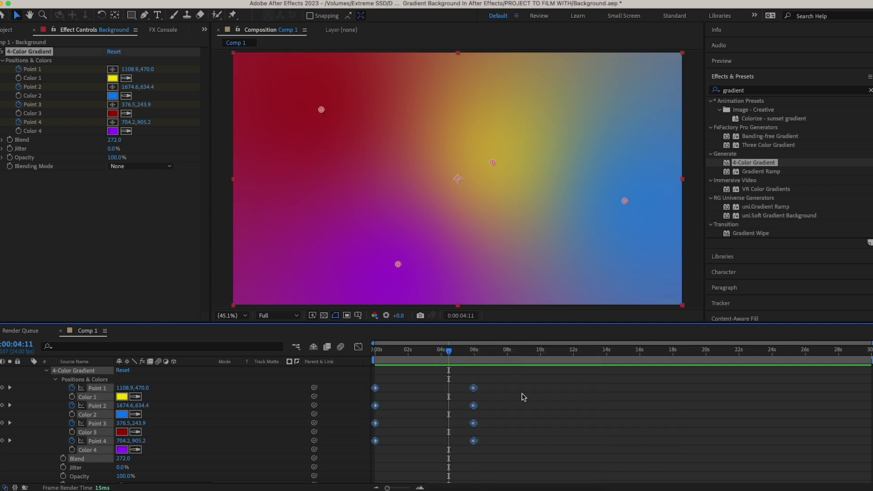
{"action": "right_click", "coordinate": [473, 389]}
{"action": "mouse_move", "coordinate": [518, 483]}
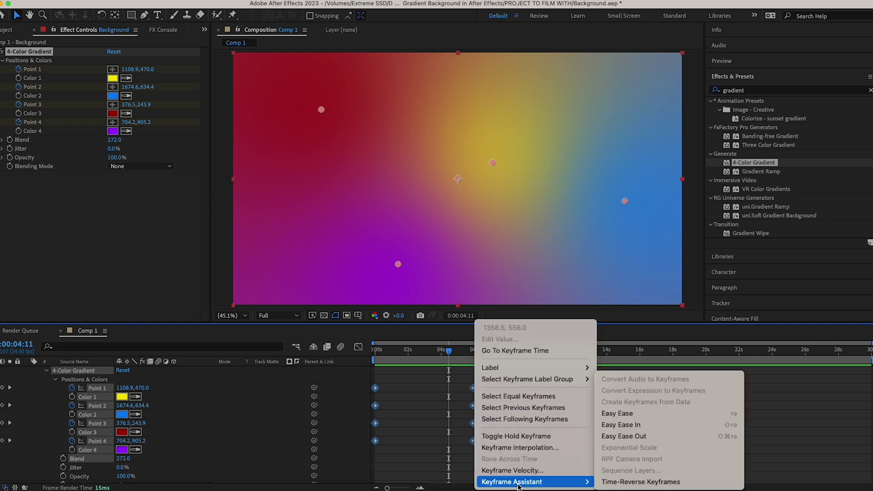
{"action": "left_click", "coordinate": [617, 413]}
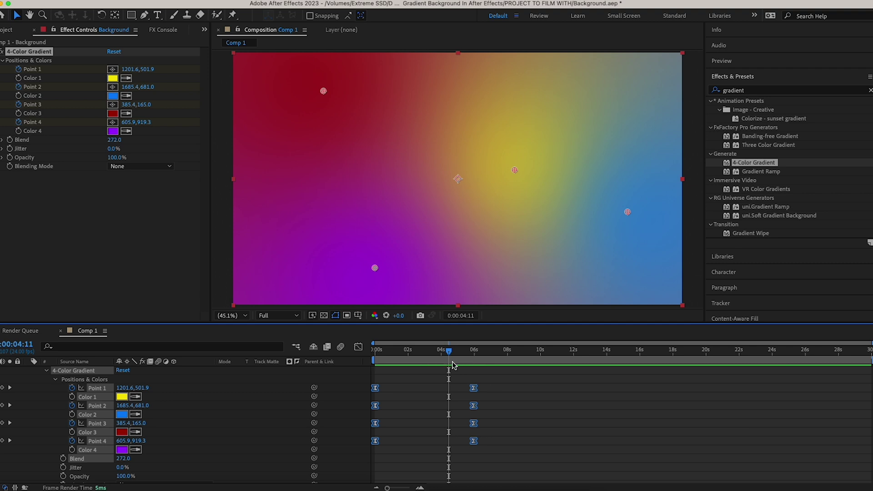
{"action": "left_click_drag", "start_coordinate": [449, 350], "coordinate": [363, 355]}
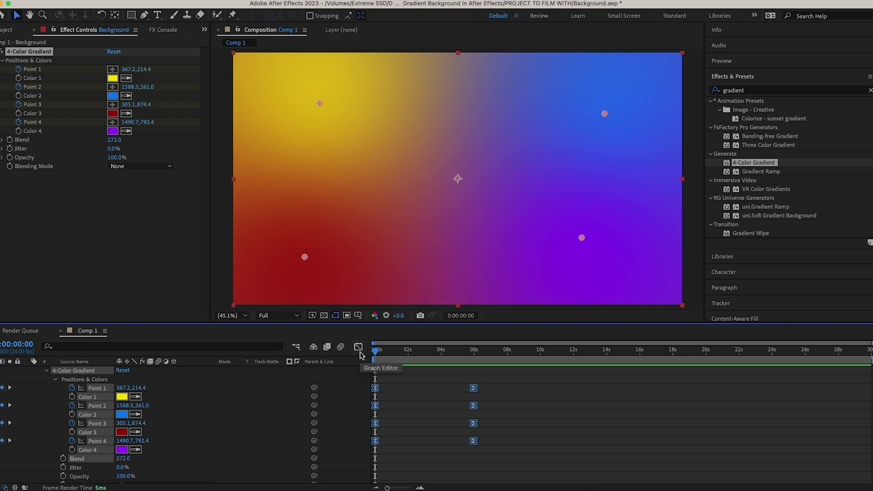
Preview the eased yellow, blue, red and purple gradient animation from frame 0
{"action": "key", "text": "space"}
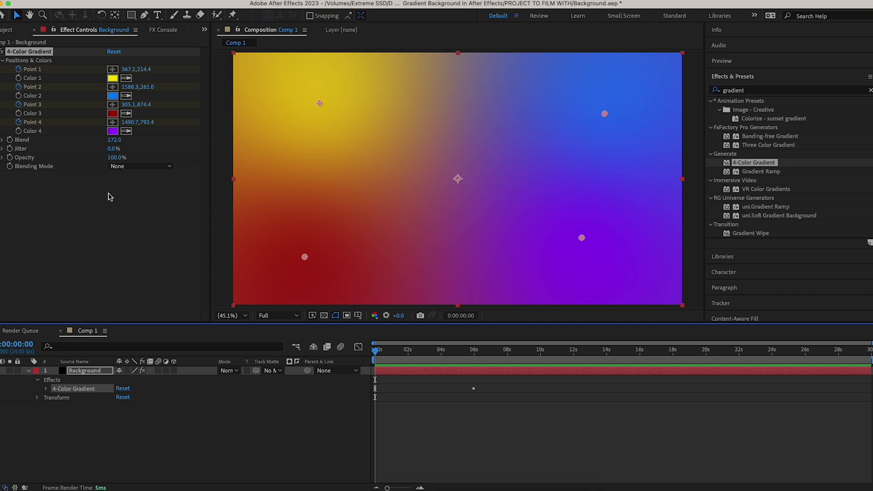
{"action": "left_click", "coordinate": [30, 116]}
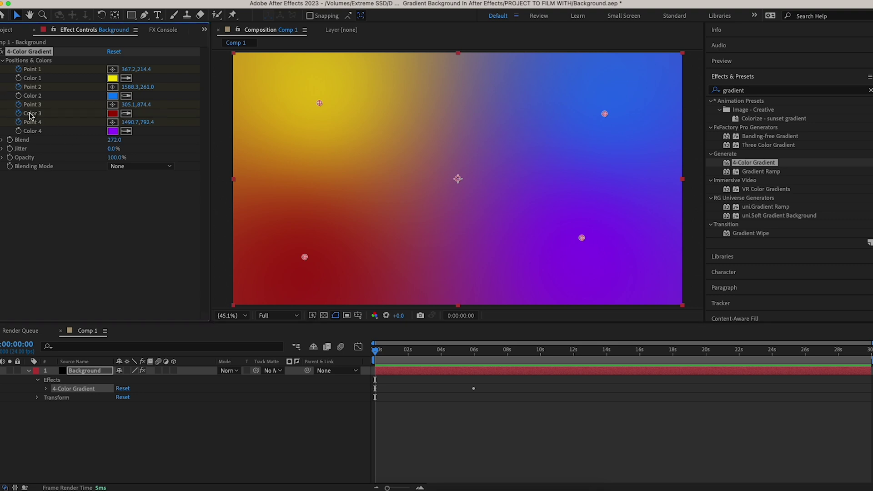
{"action": "left_click_drag", "start_coordinate": [376, 351], "coordinate": [471, 361]}
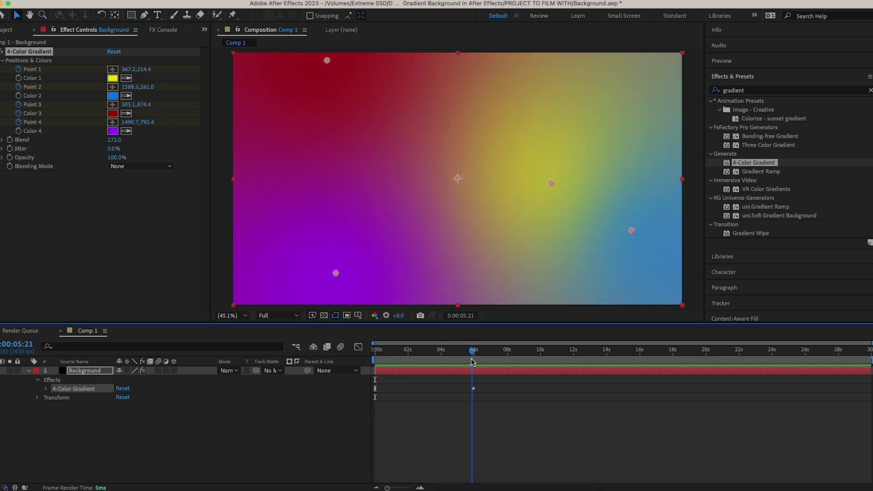
{"action": "left_click", "coordinate": [113, 113]}
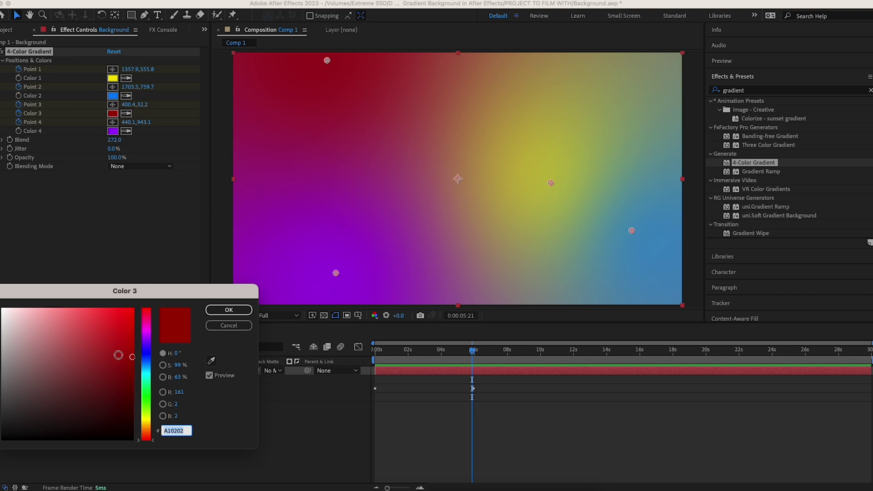
{"action": "left_click", "coordinate": [146, 335]}
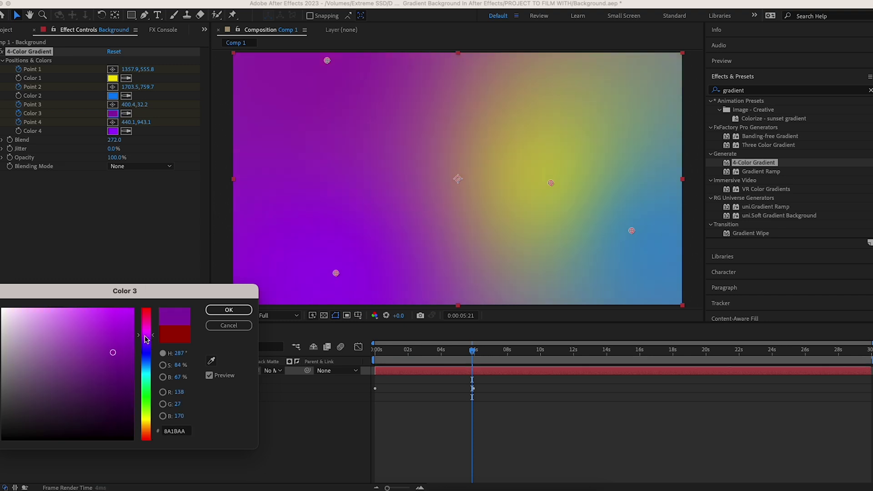
{"action": "left_click_drag", "start_coordinate": [145, 339], "coordinate": [146, 406]}
{"action": "left_click", "coordinate": [130, 309]}
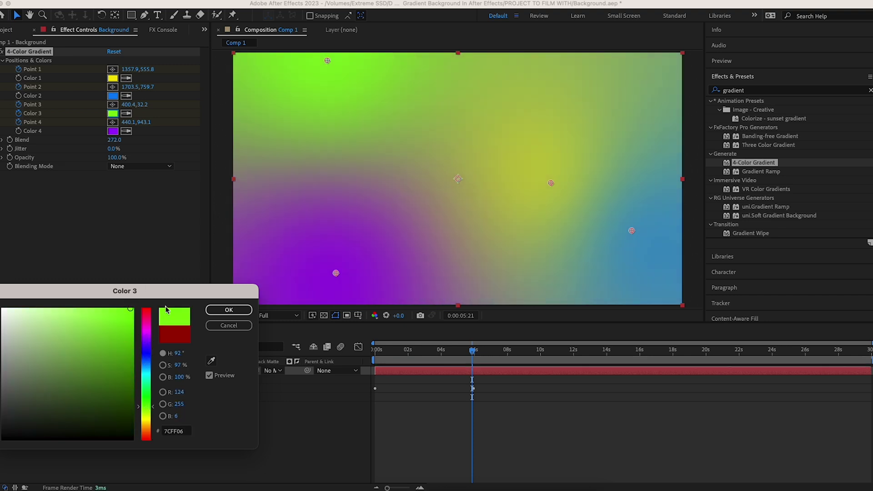
{"action": "left_click", "coordinate": [221, 311]}
{"action": "left_click_drag", "start_coordinate": [472, 349], "coordinate": [375, 349]}
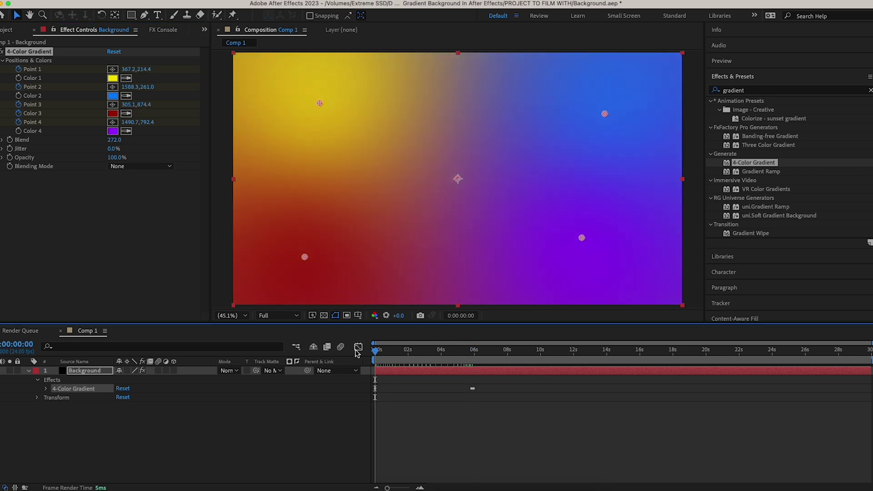
{"action": "key", "text": "space"}
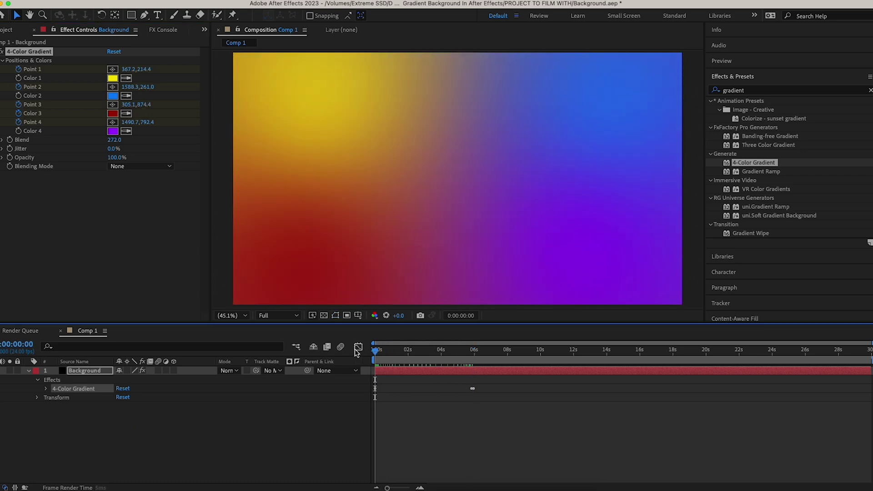